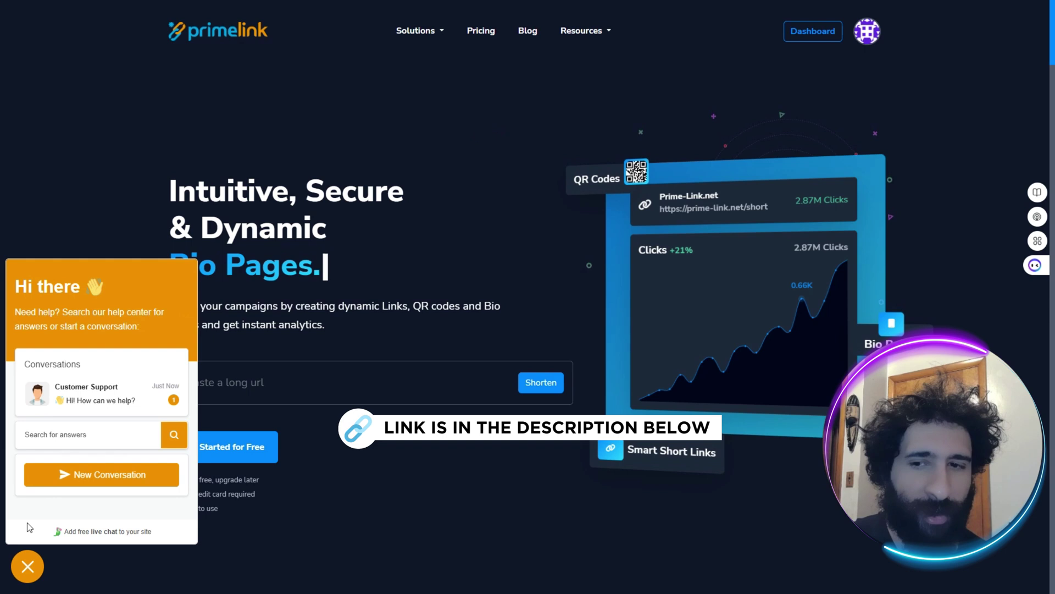
Dismiss the help chat widget and select the 'Paste a long url' field.
click(28, 566)
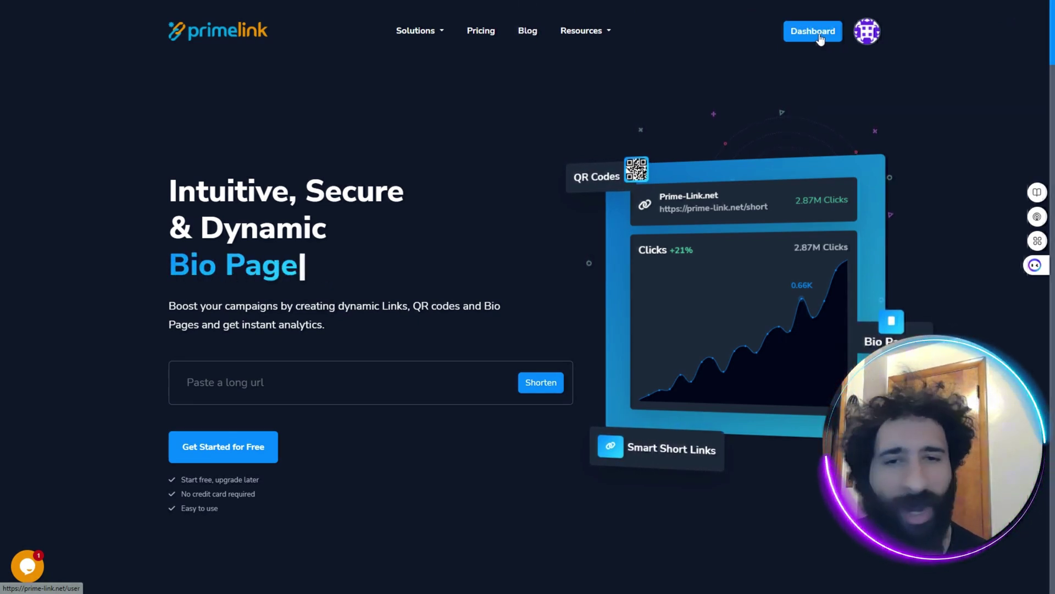
click(238, 383)
click(328, 329)
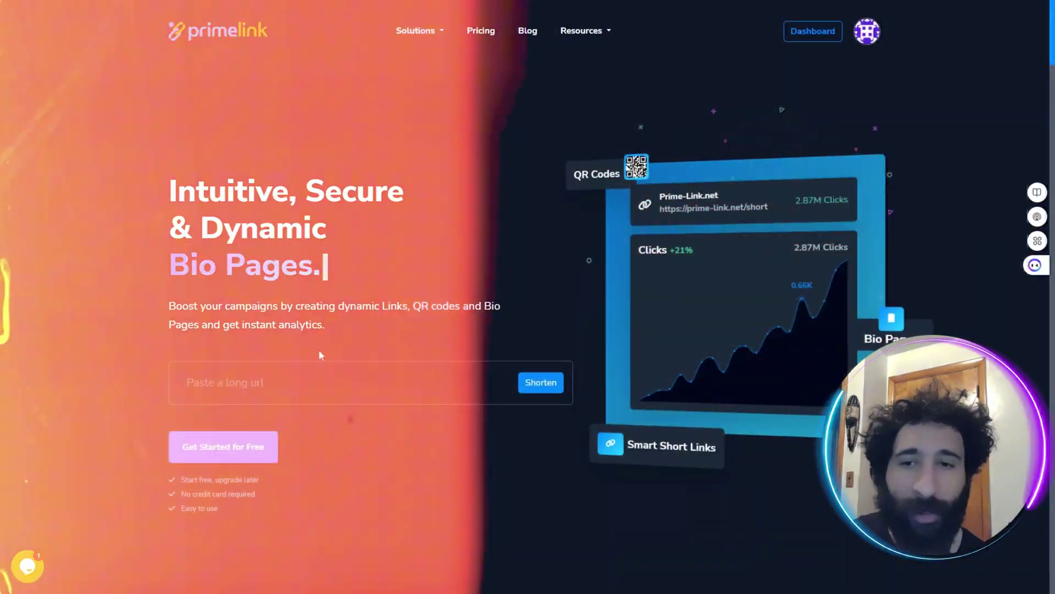
Shorten the saved claritee link from autofill.
click(281, 382)
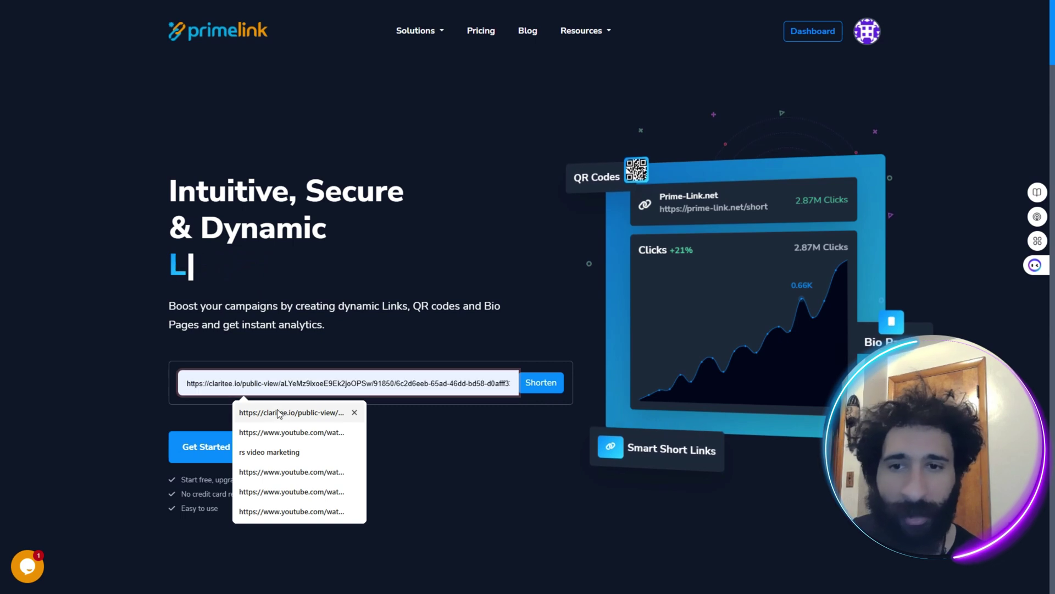
click(277, 412)
click(542, 382)
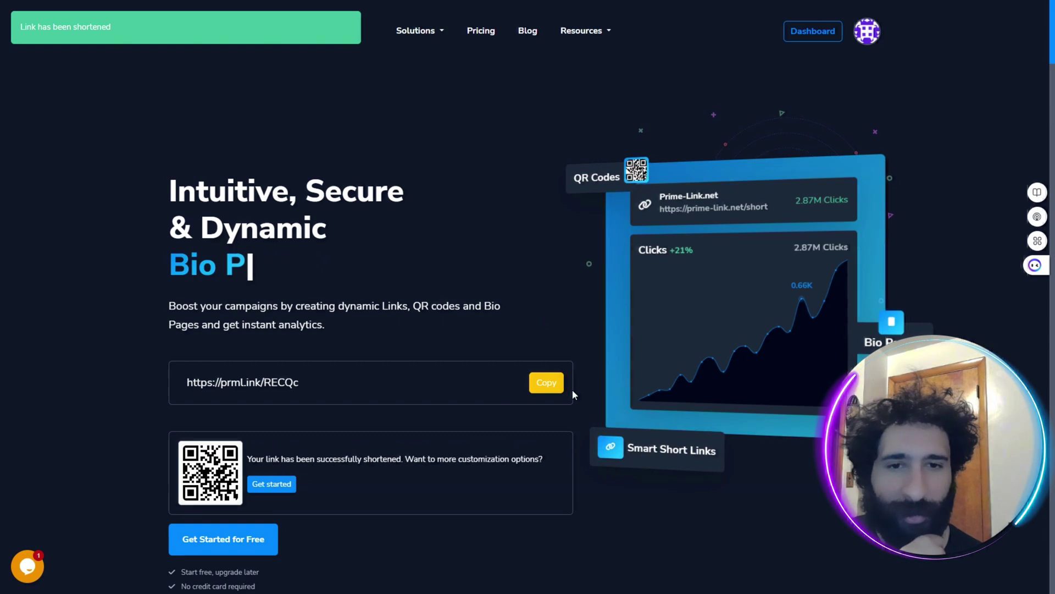
Reset the result and shorten the saved YouTube link into a prml.ink link with QR code.
double_click(546, 382)
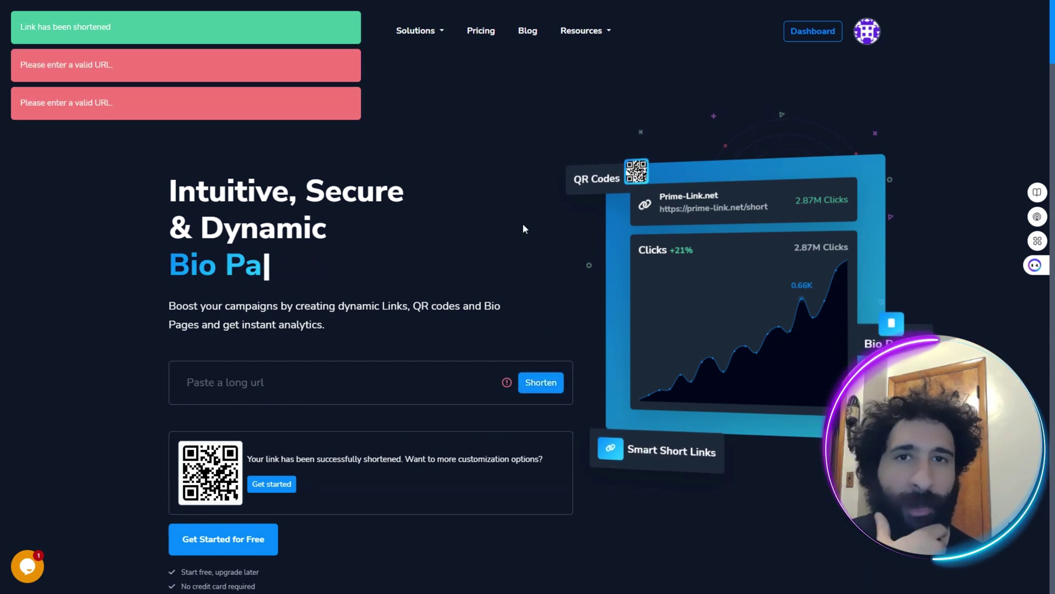
click(377, 385)
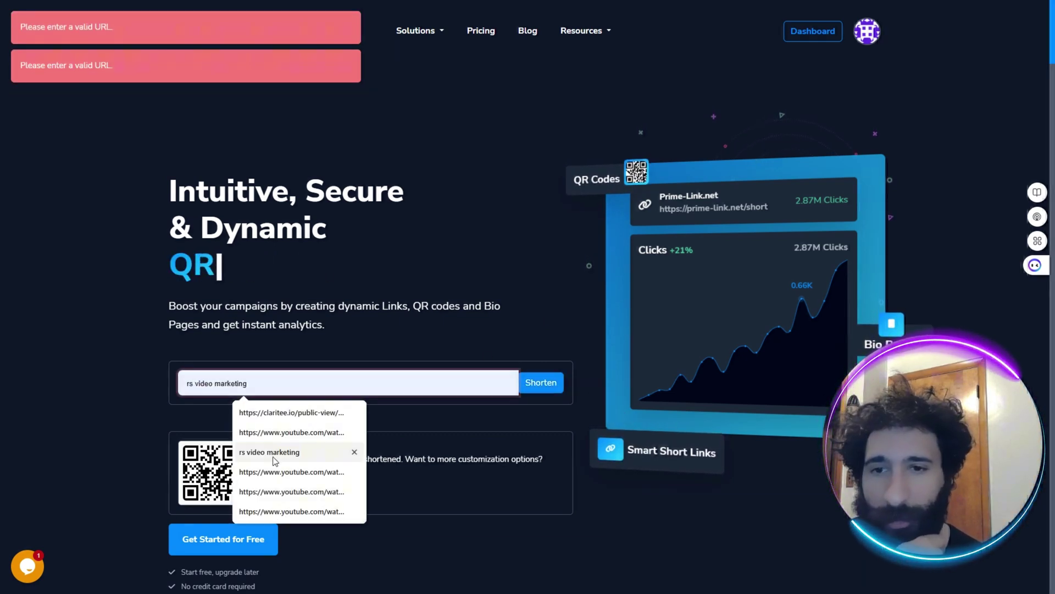
click(273, 474)
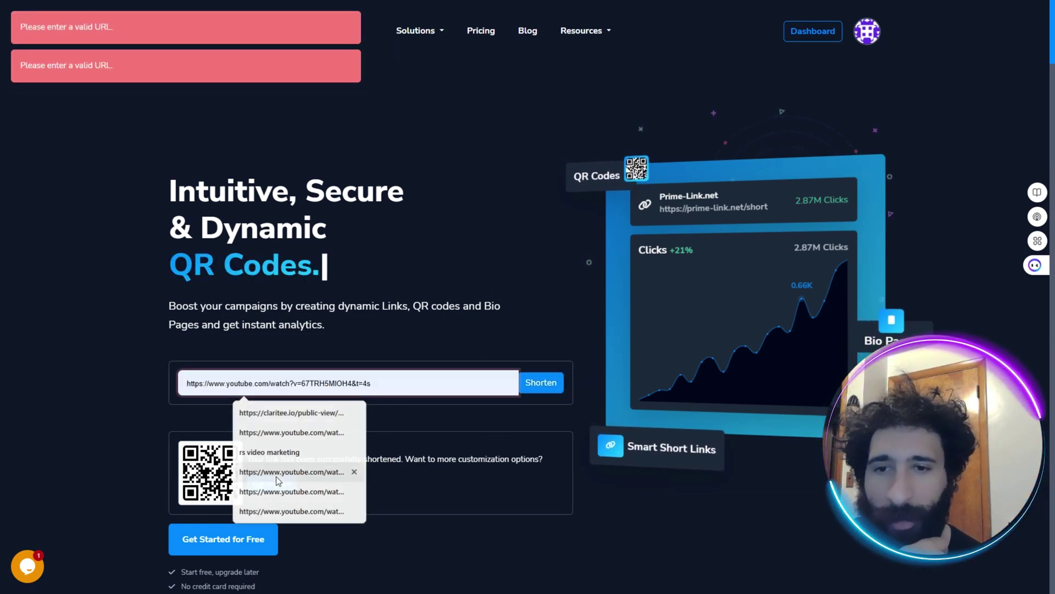
click(541, 381)
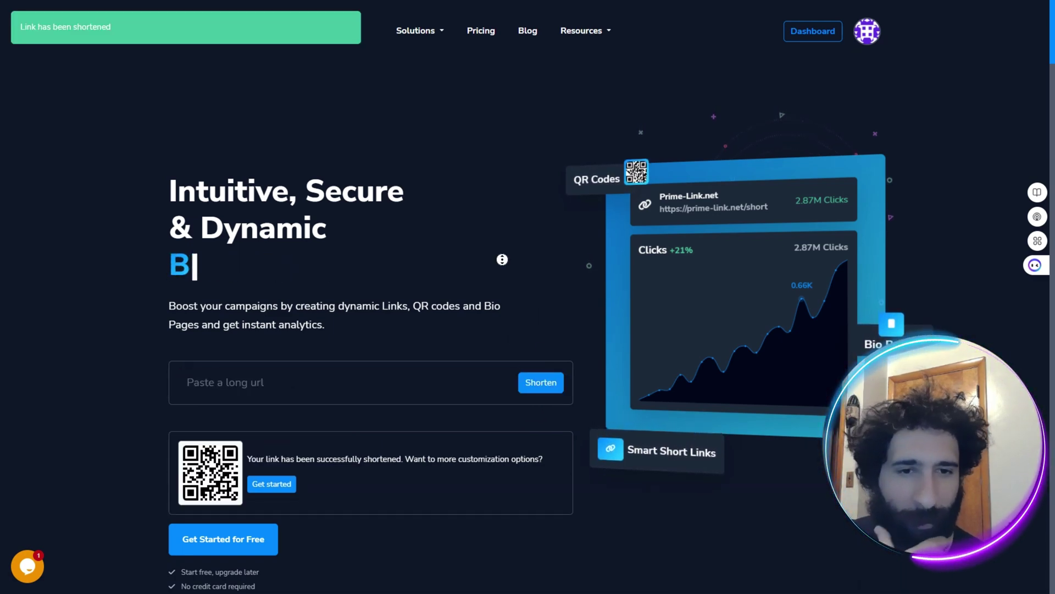
scroll(501, 322, down, 6)
scroll(502, 323, down, 2)
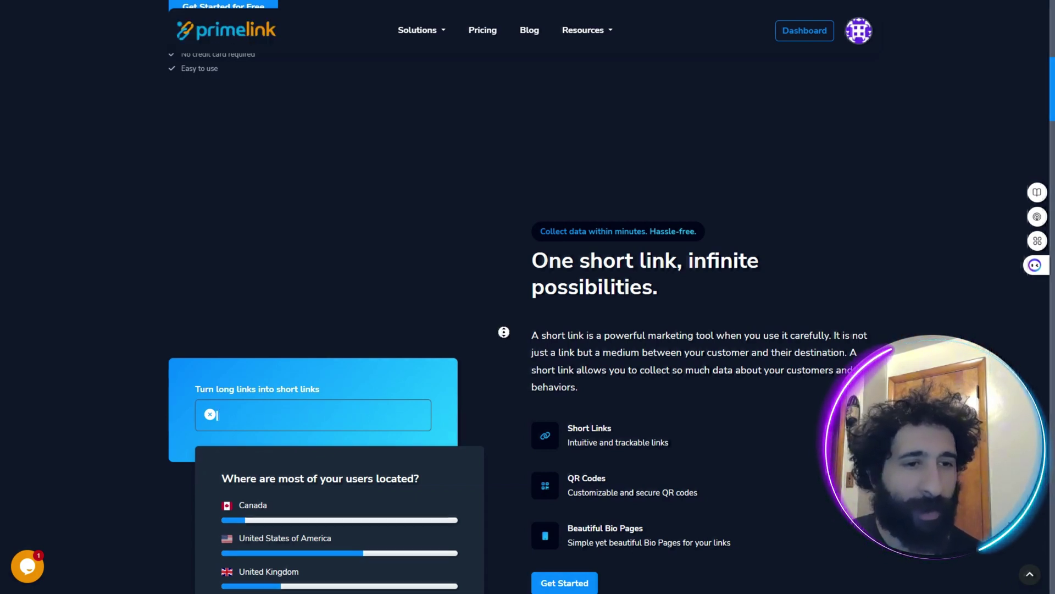
scroll(504, 331, down, 3)
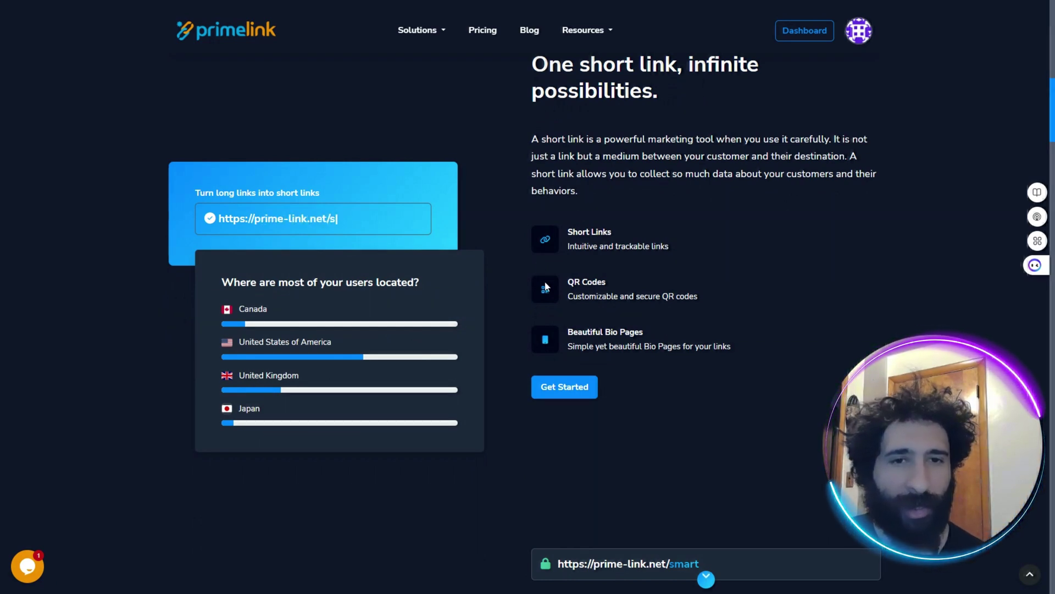
scroll(521, 325, down, 4)
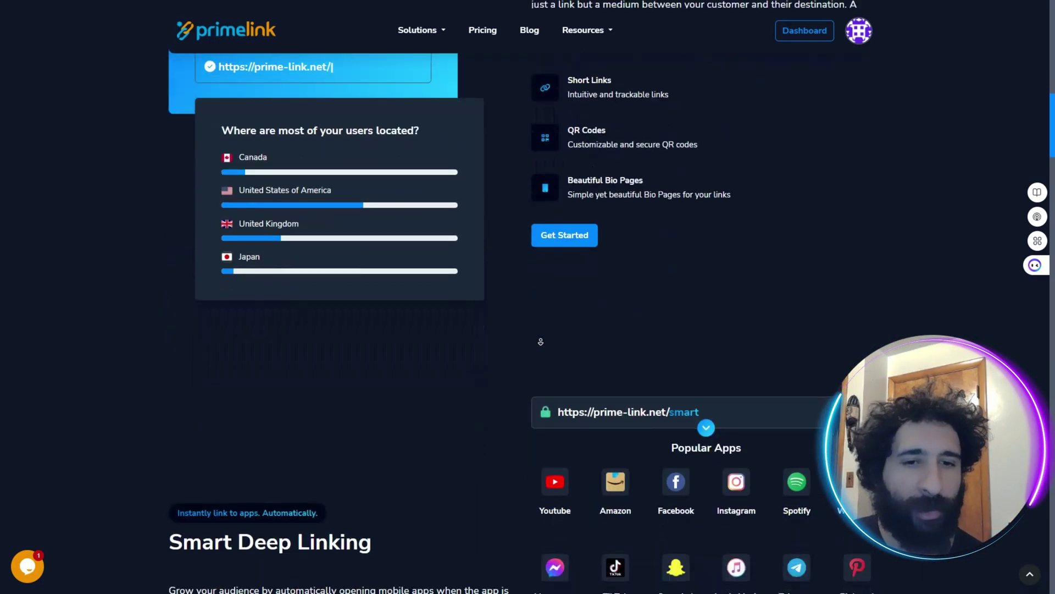
scroll(522, 326, down, 4)
scroll(522, 326, down, 3)
scroll(522, 326, down, 3)
scroll(522, 326, down, 4)
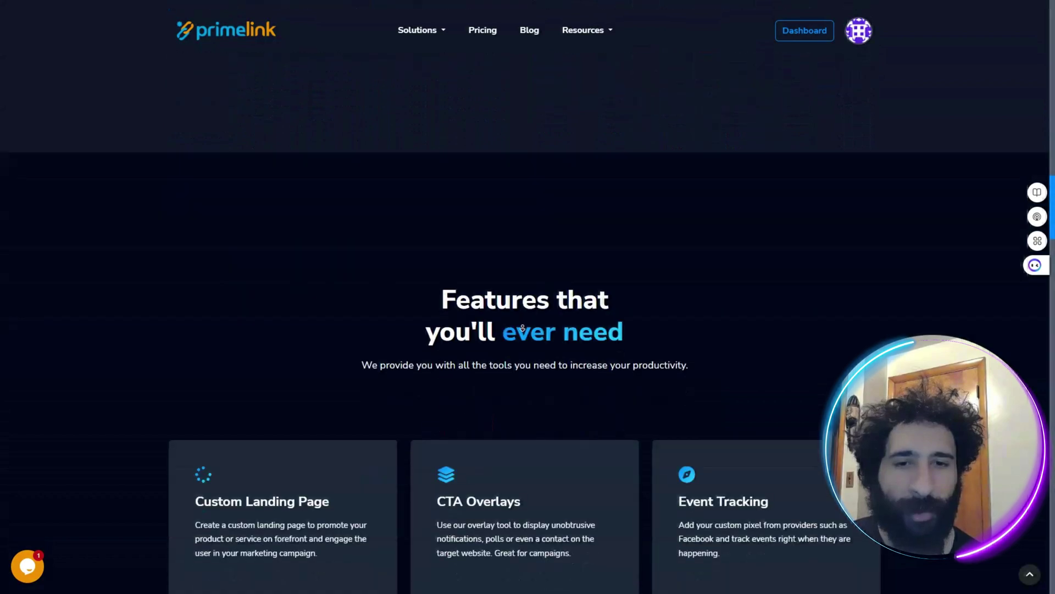
scroll(522, 326, down, 3)
scroll(523, 325, down, 2)
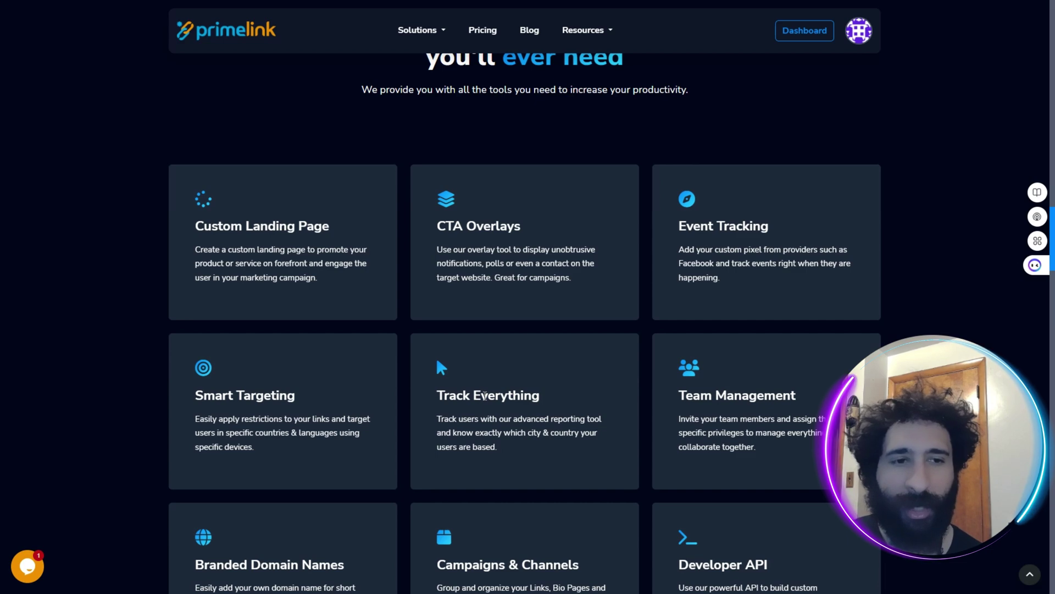
scroll(485, 395, down, 3)
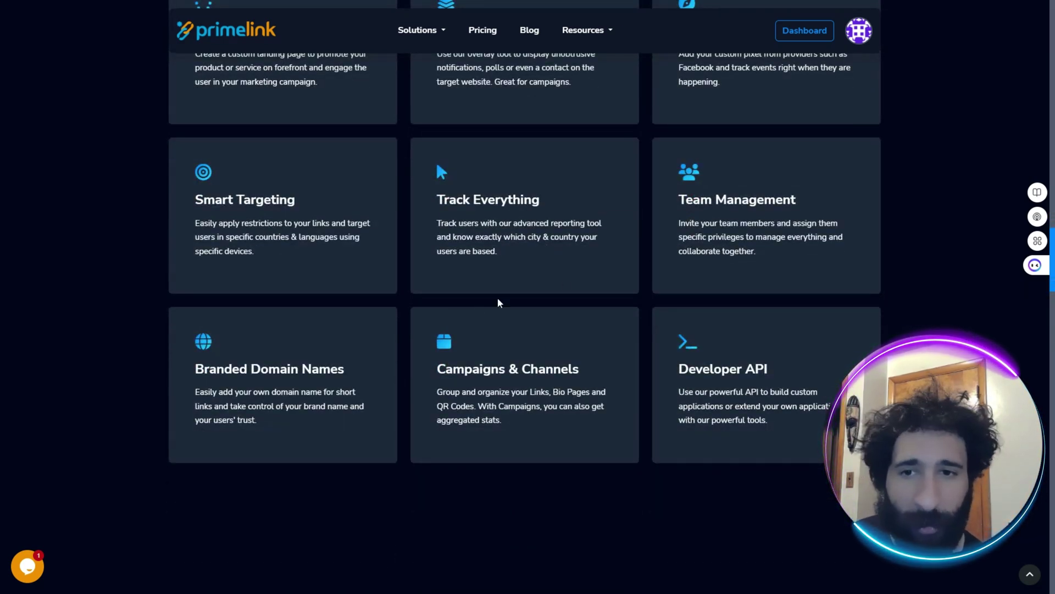
scroll(436, 159, down, 5)
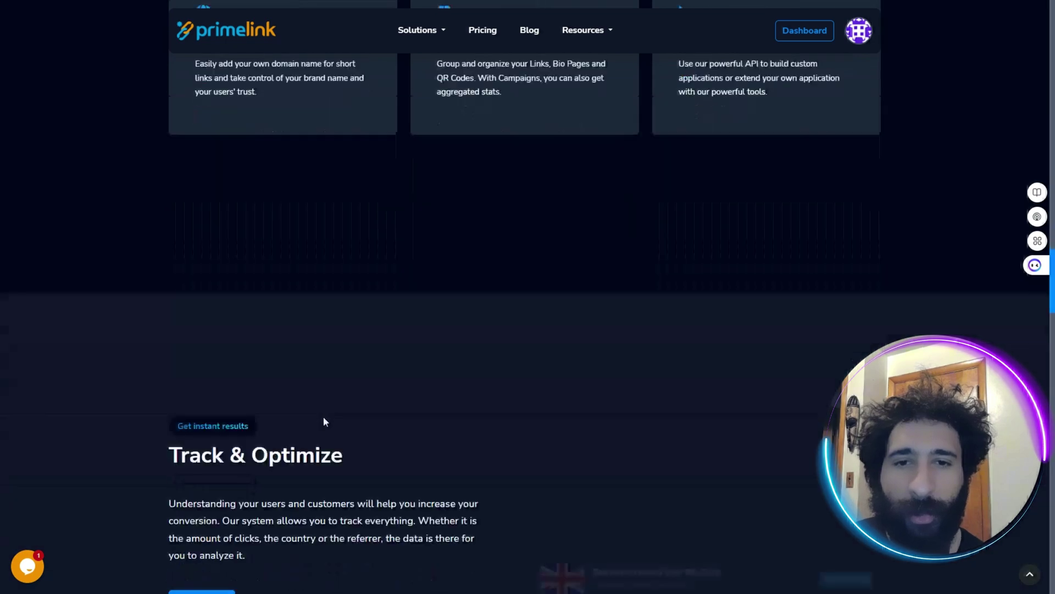
scroll(323, 417, down, 3)
scroll(369, 388, down, 2)
scroll(369, 389, down, 5)
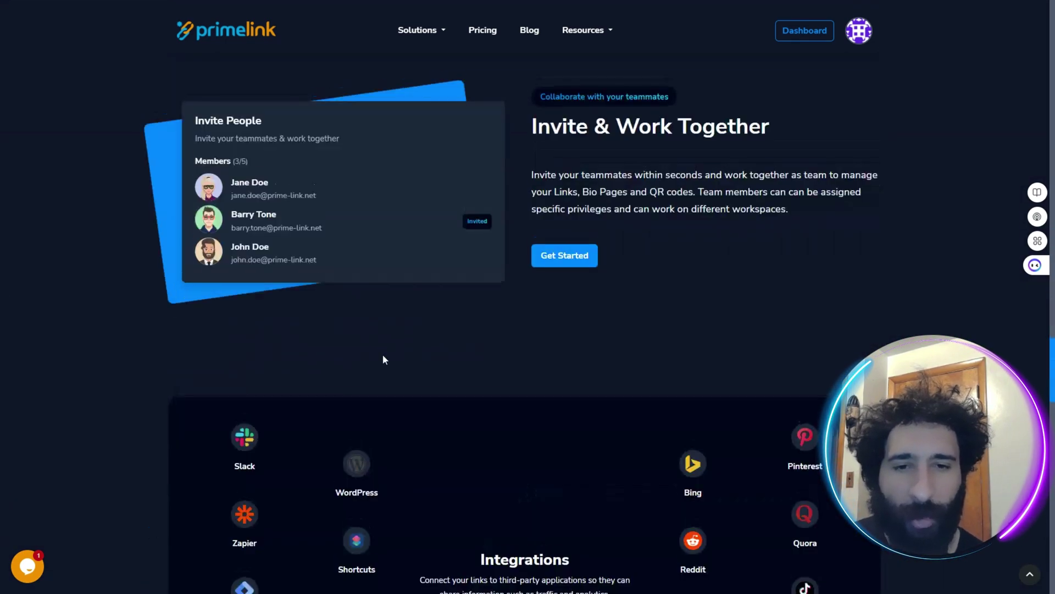
scroll(383, 354, down, 5)
scroll(415, 426, down, 2)
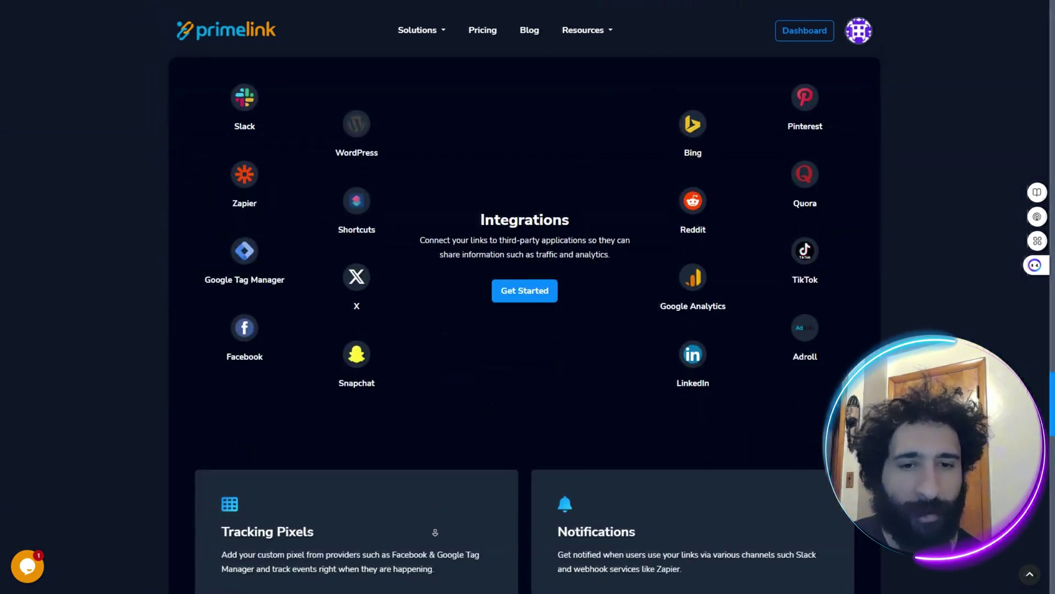
scroll(448, 493, down, 6)
scroll(446, 491, down, 2)
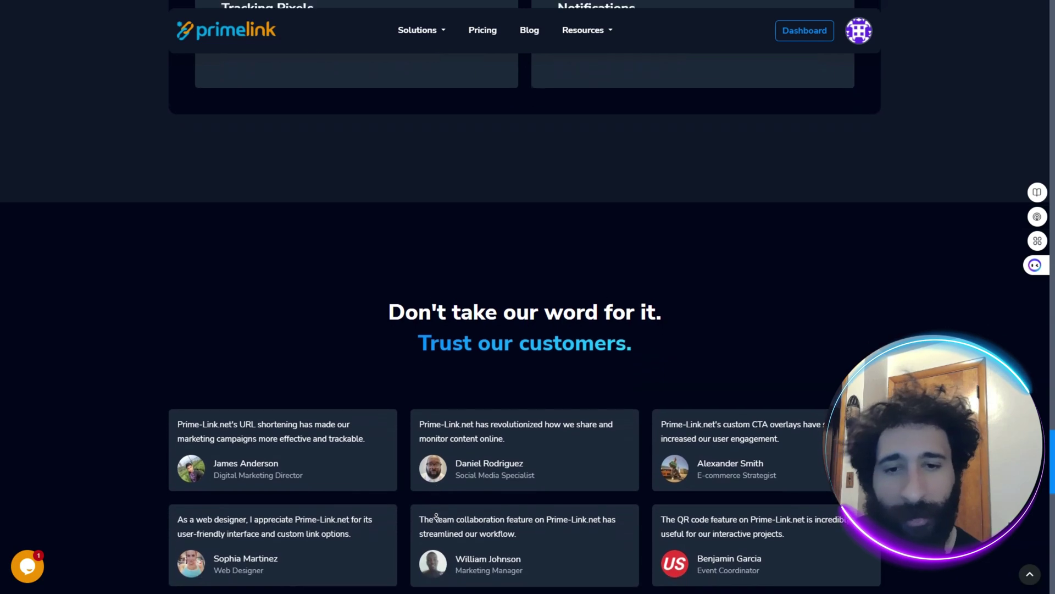
scroll(438, 518, down, 2)
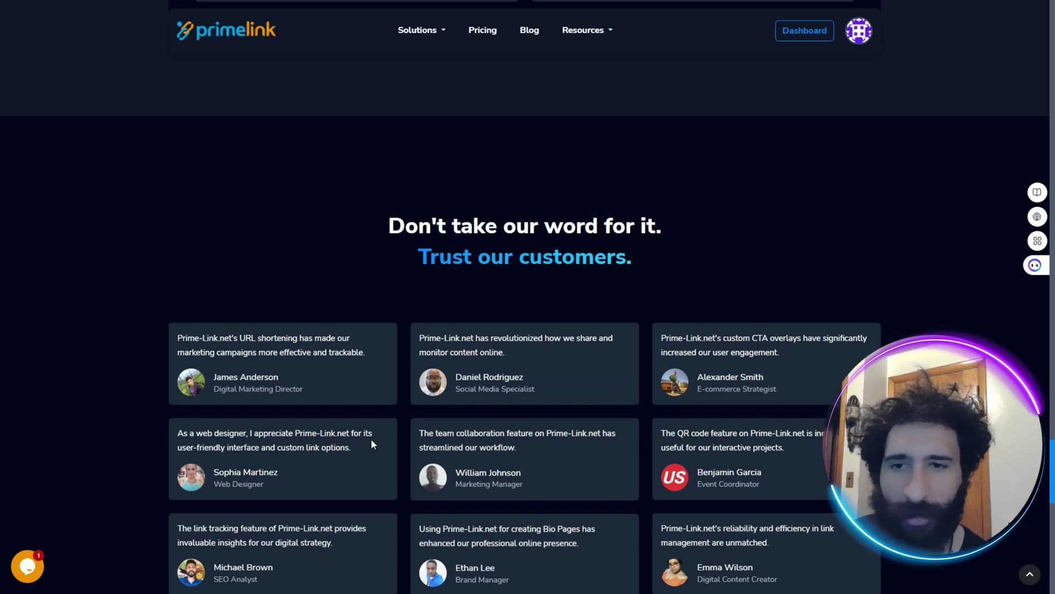
scroll(373, 444, up, 15)
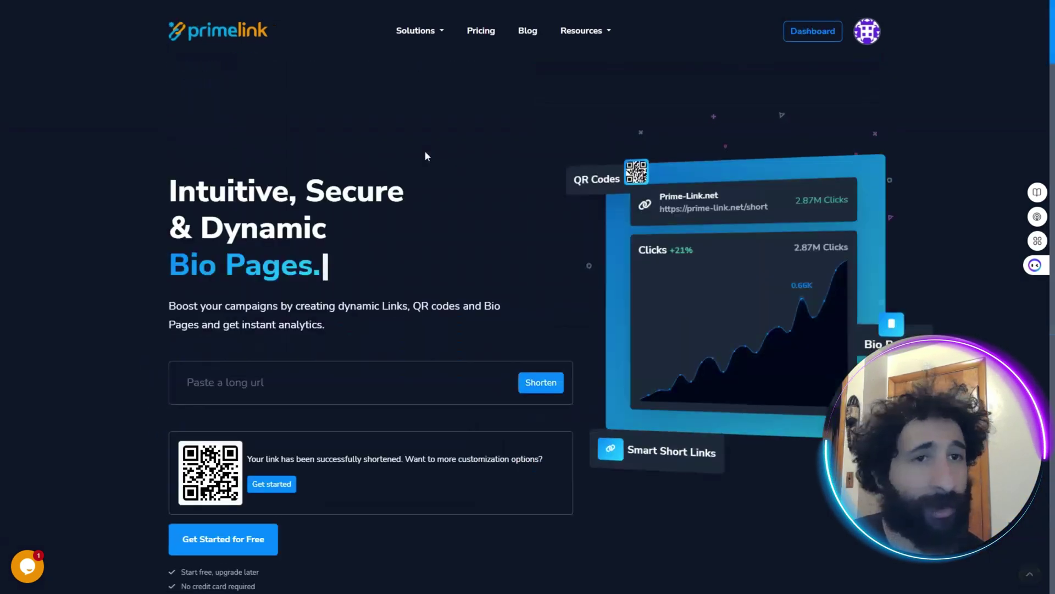
Leave the affiliate page for the account dashboard.
click(867, 32)
click(415, 85)
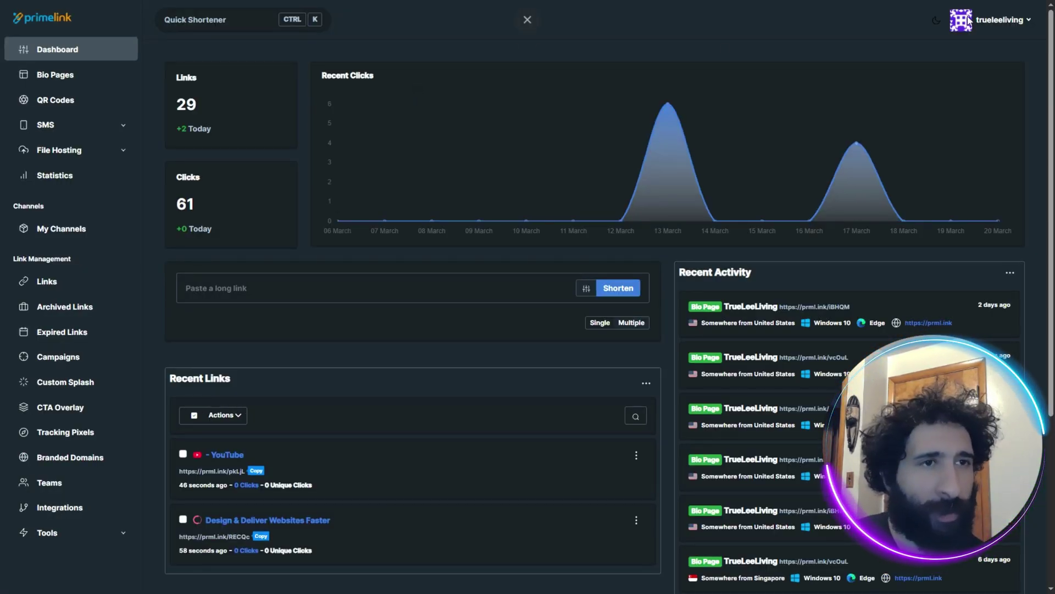
click(1002, 19)
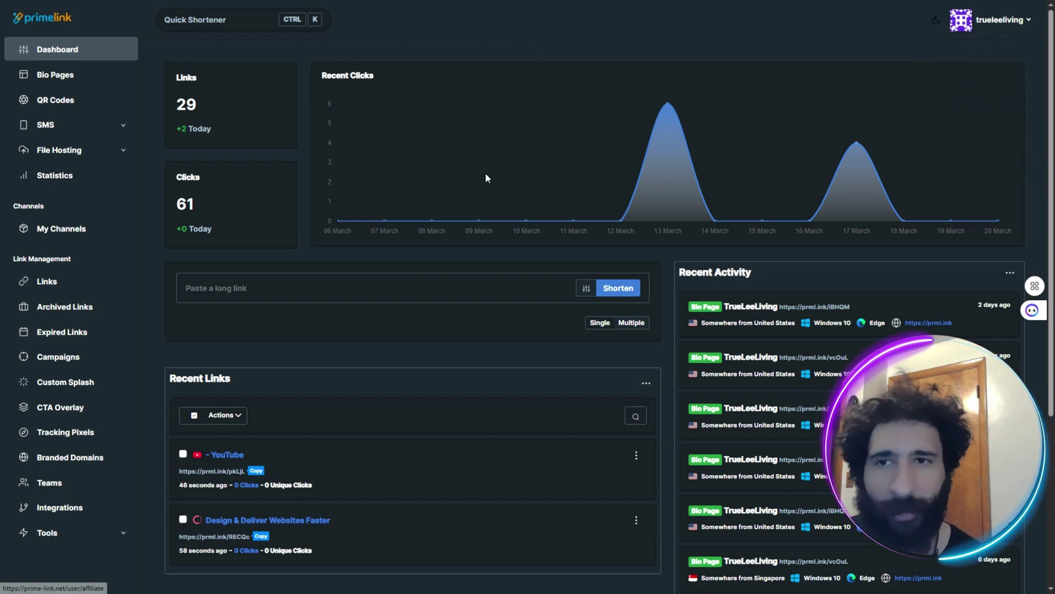
click(699, 157)
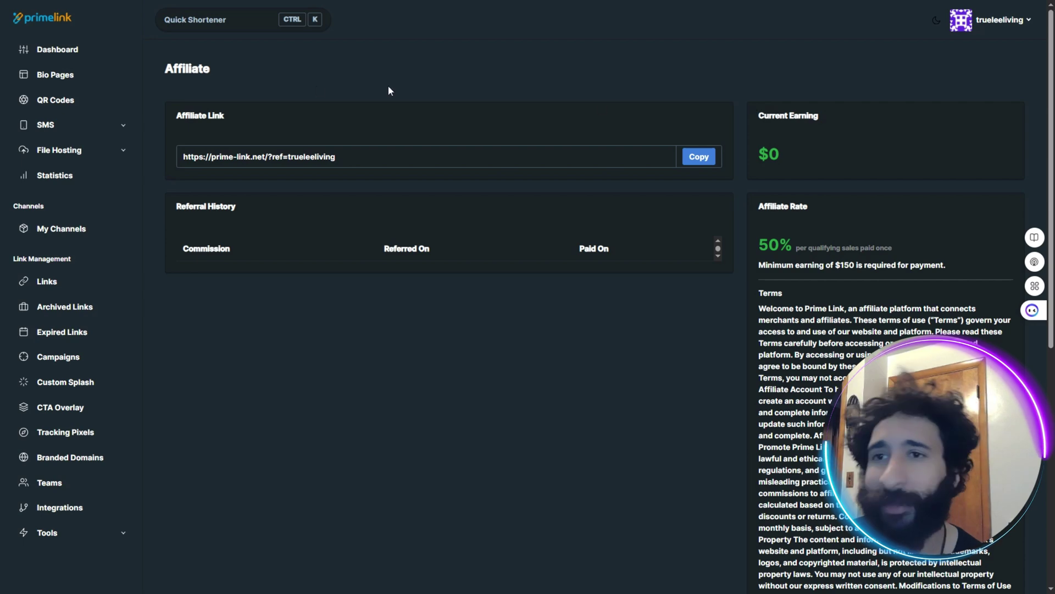
click(57, 49)
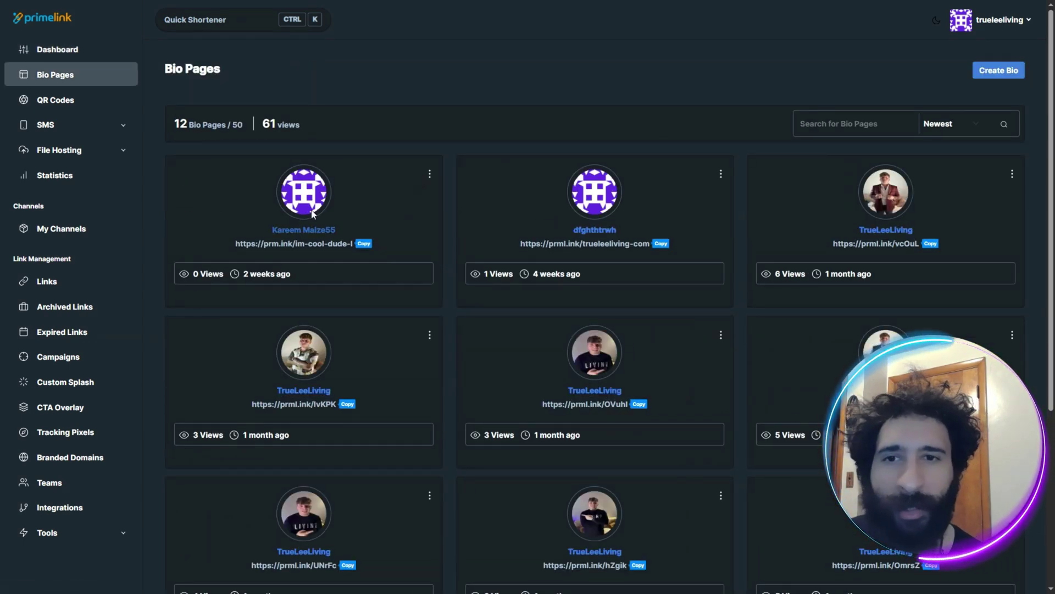
click(299, 227)
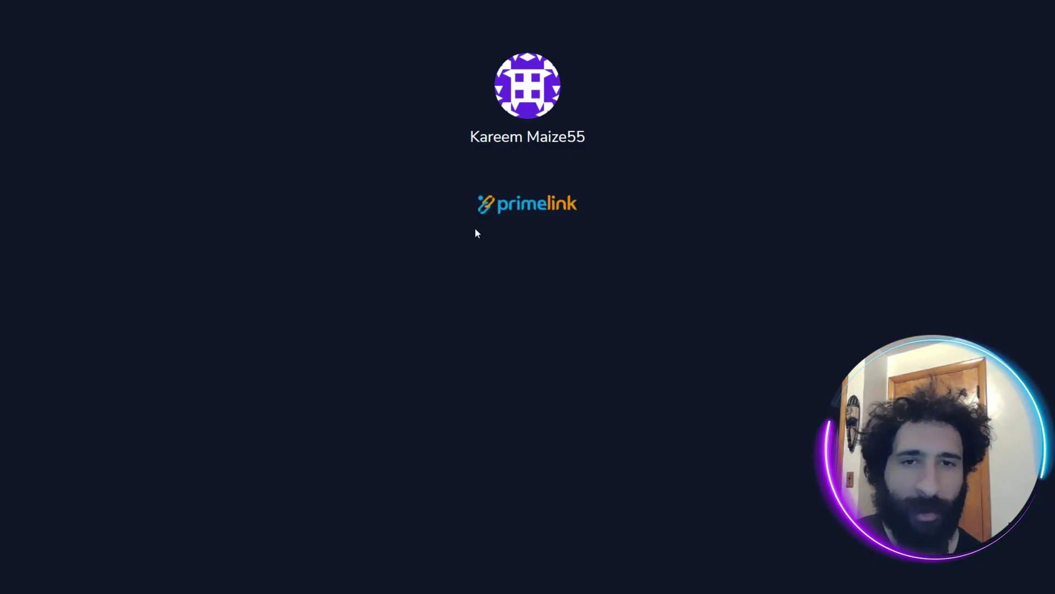
key(F11)
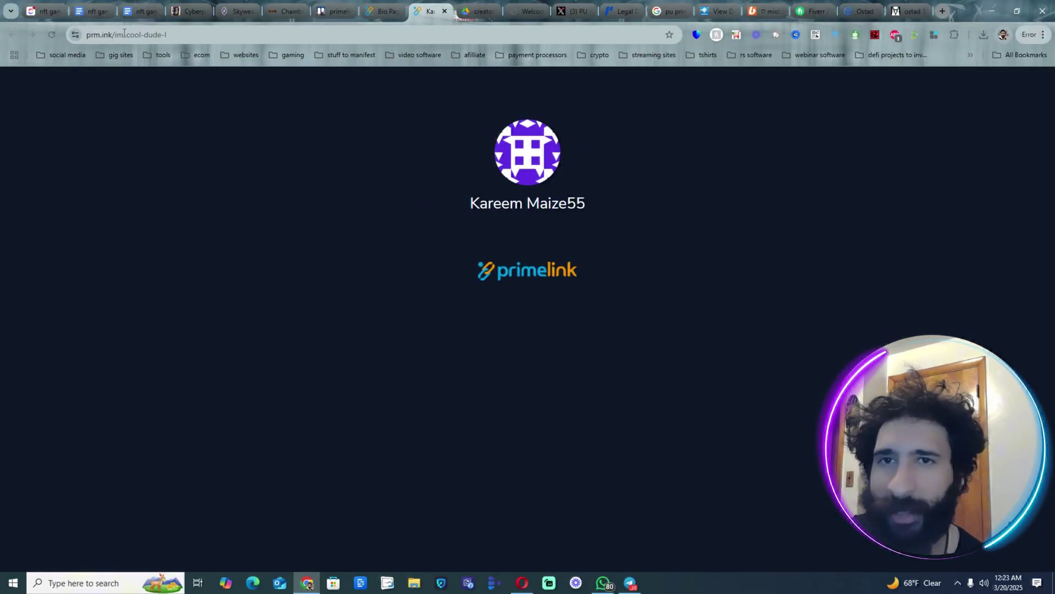
click(385, 10)
Browse the nature-background TrueLeeLiving bio page in fullscreen, down to Message Me.
key(F11)
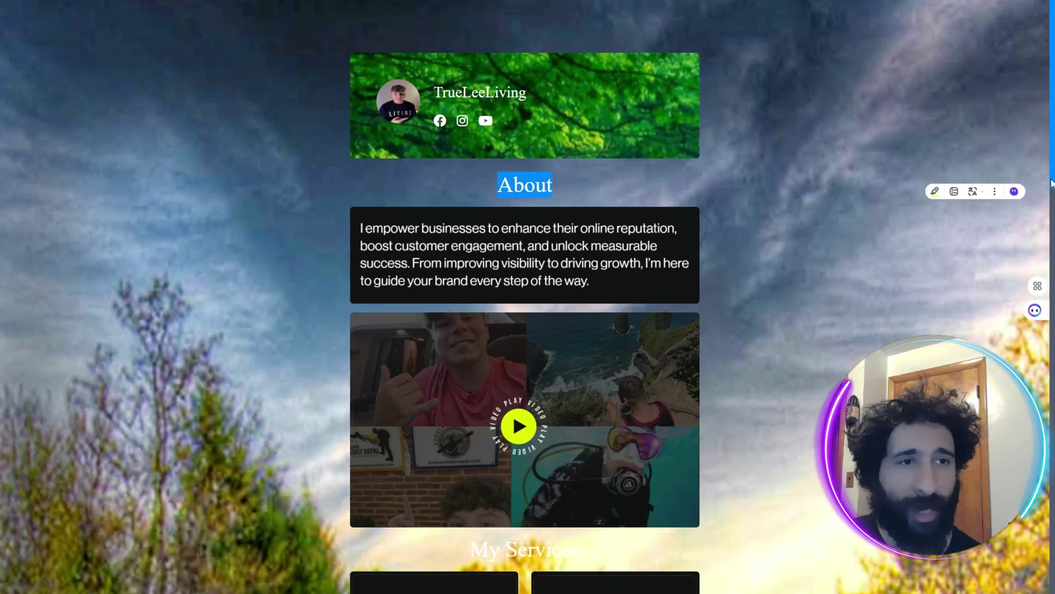
scroll(527, 329, down, 5)
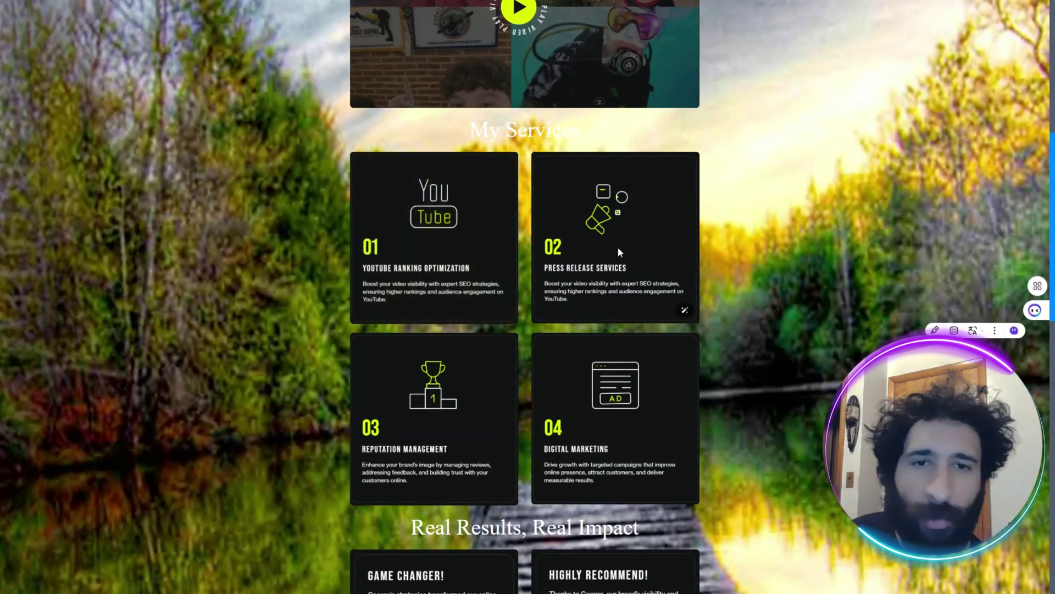
mouse_move(615, 418)
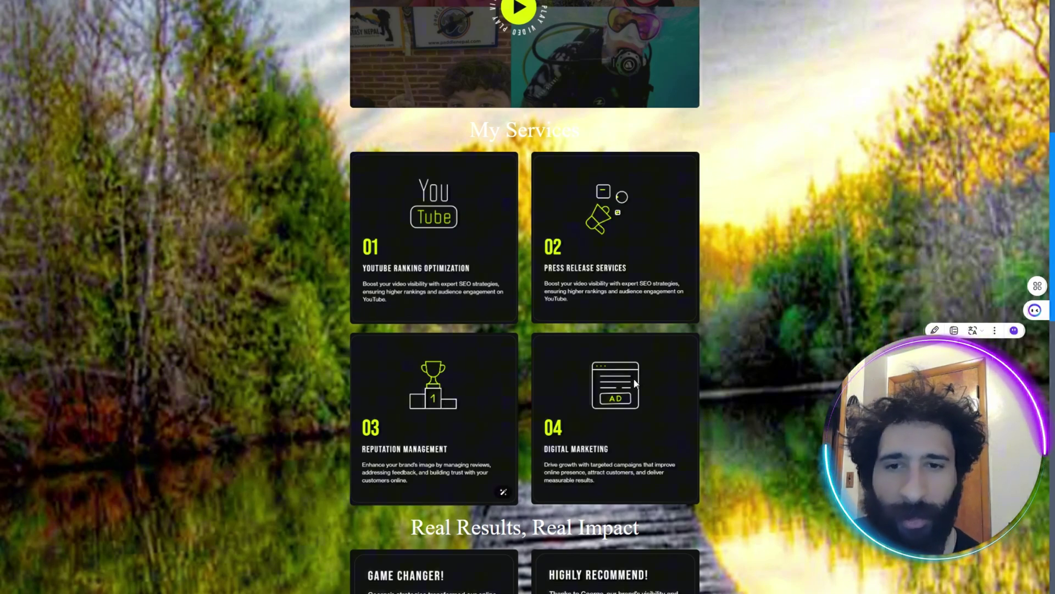
scroll(528, 330, down, 5)
scroll(528, 330, down, 3)
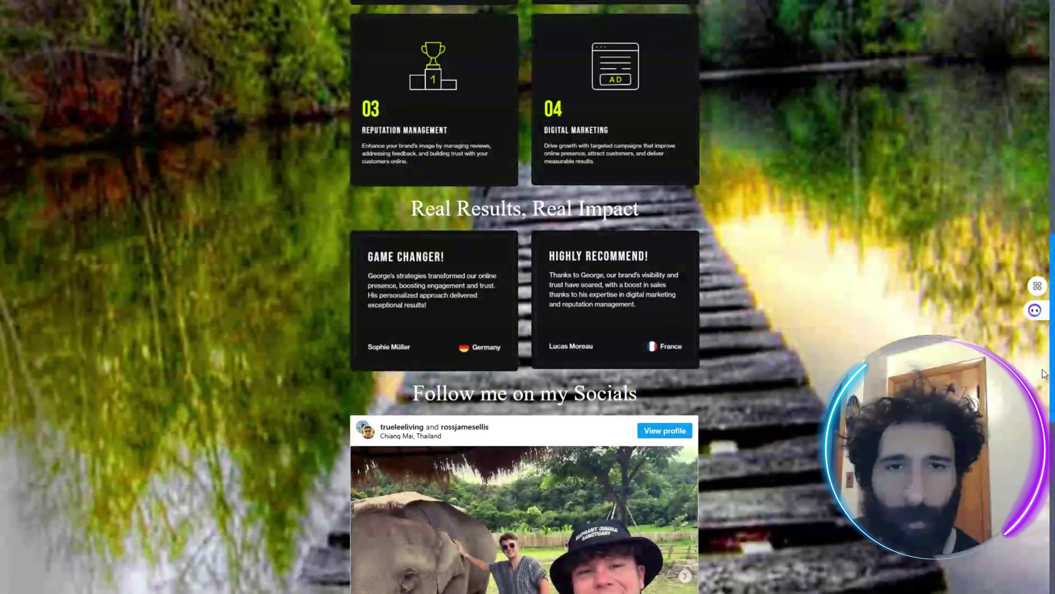
scroll(528, 331, down, 3)
scroll(528, 330, down, 2)
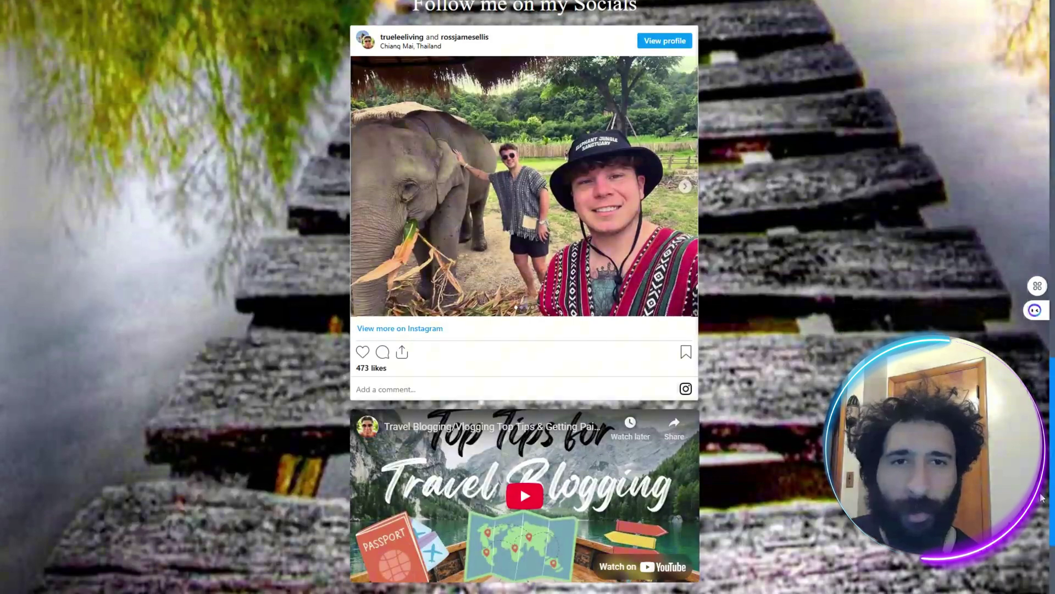
scroll(528, 329, down, 1)
scroll(528, 330, down, 1)
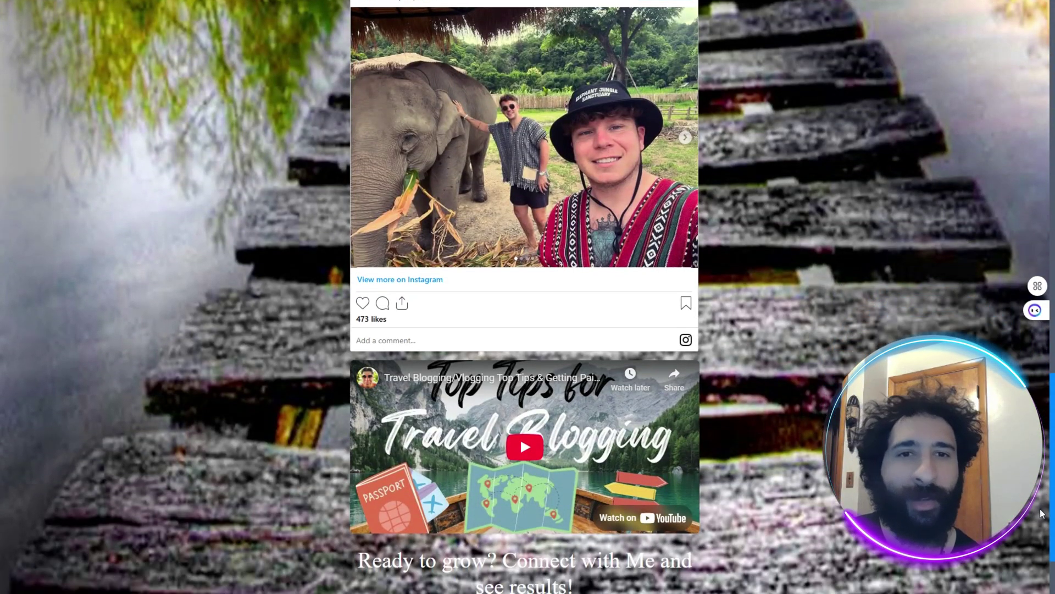
scroll(1041, 510, down, 2)
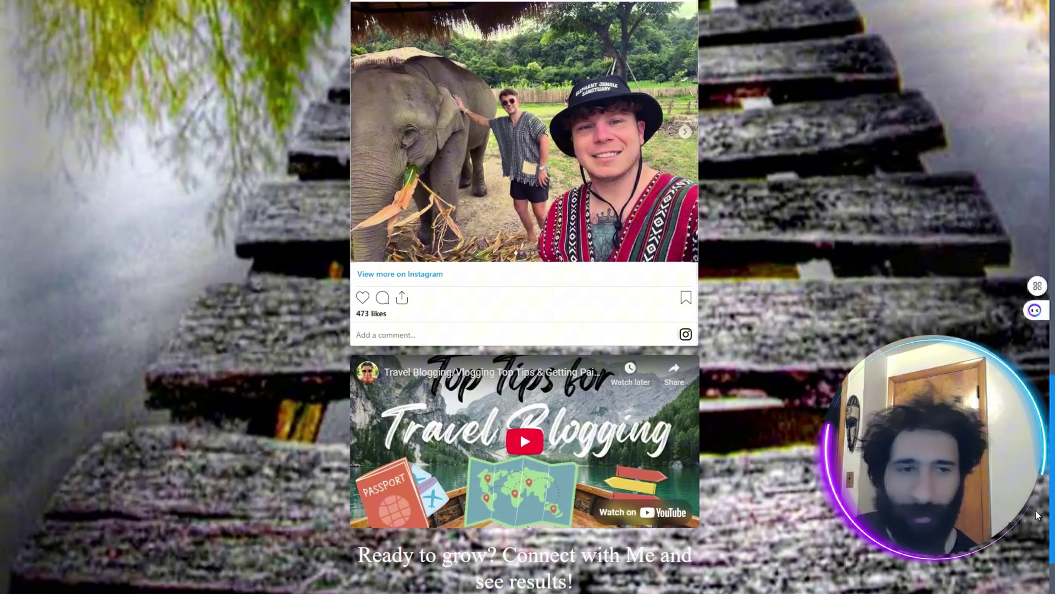
scroll(1040, 528, down, 1)
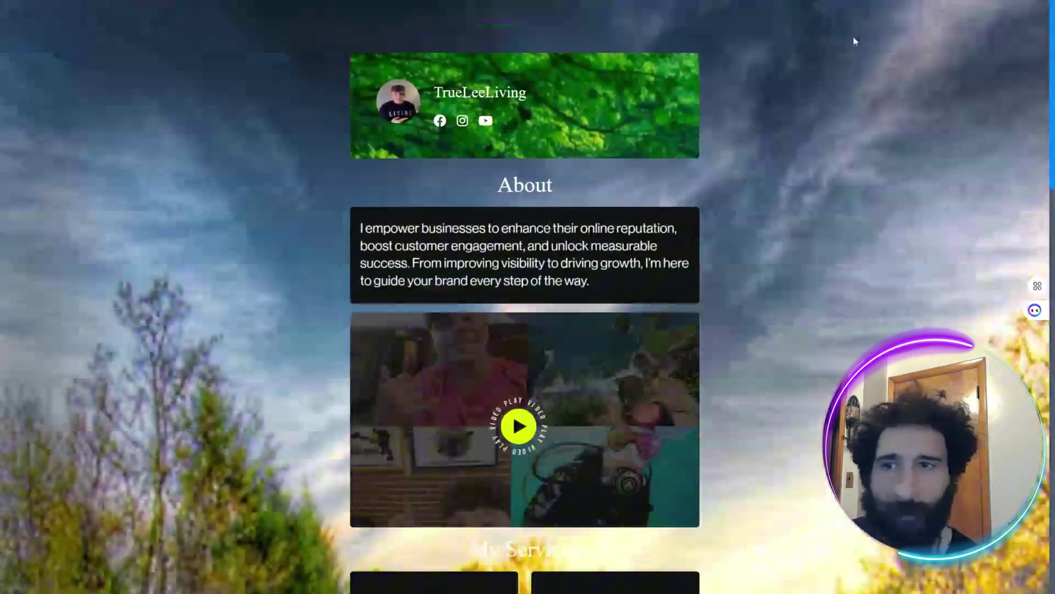
key(F11)
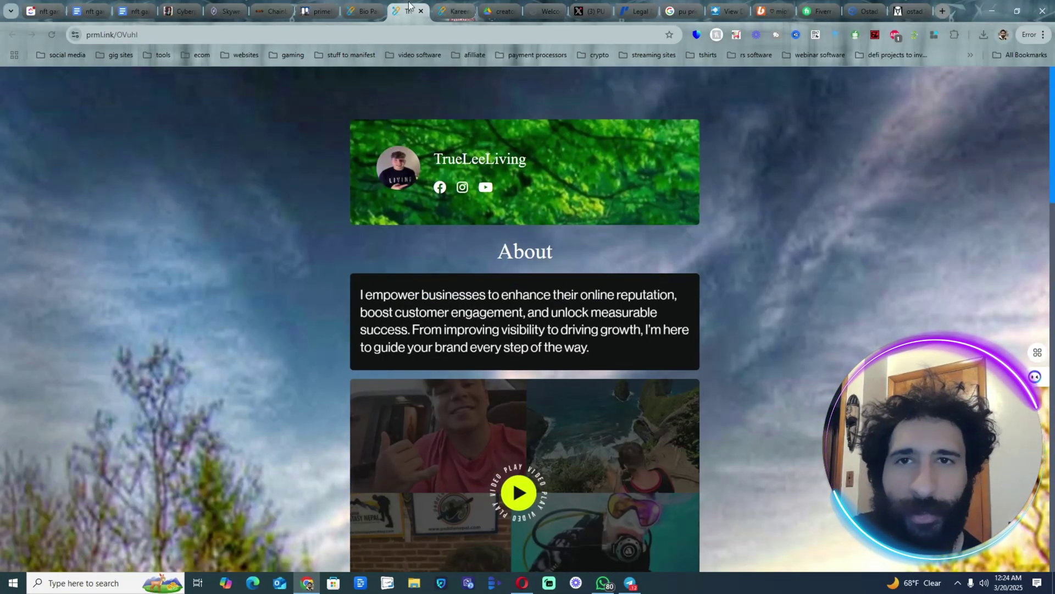
Browse the white-grid TrueLeeLiving bio page's About, services and Instagram posts in fullscreen.
click(409, 7)
key(F11)
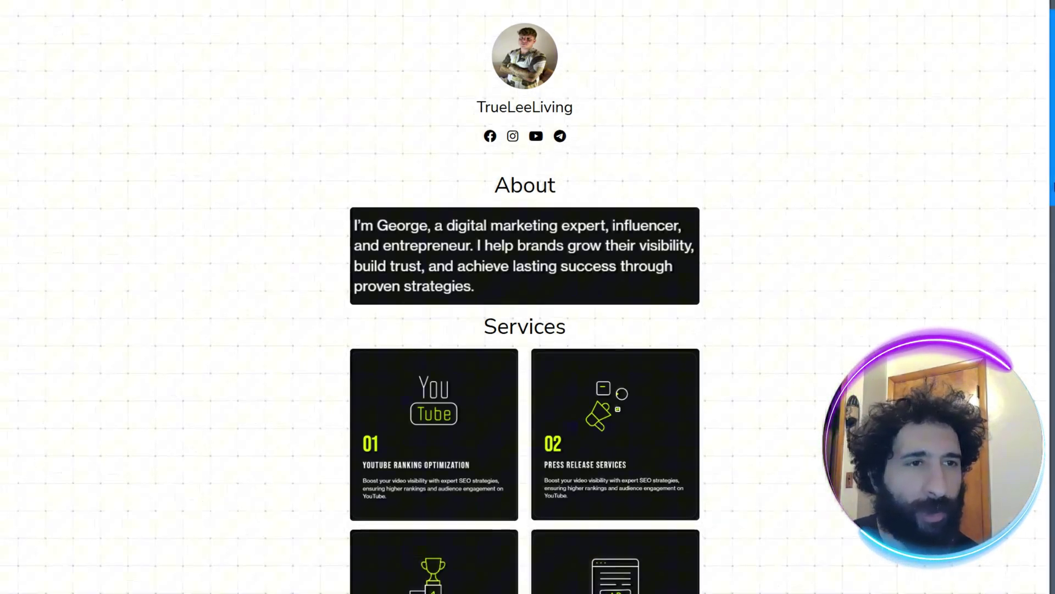
scroll(526, 343, down, 5)
scroll(526, 343, down, 2)
scroll(525, 343, down, 4)
scroll(525, 343, down, 4)
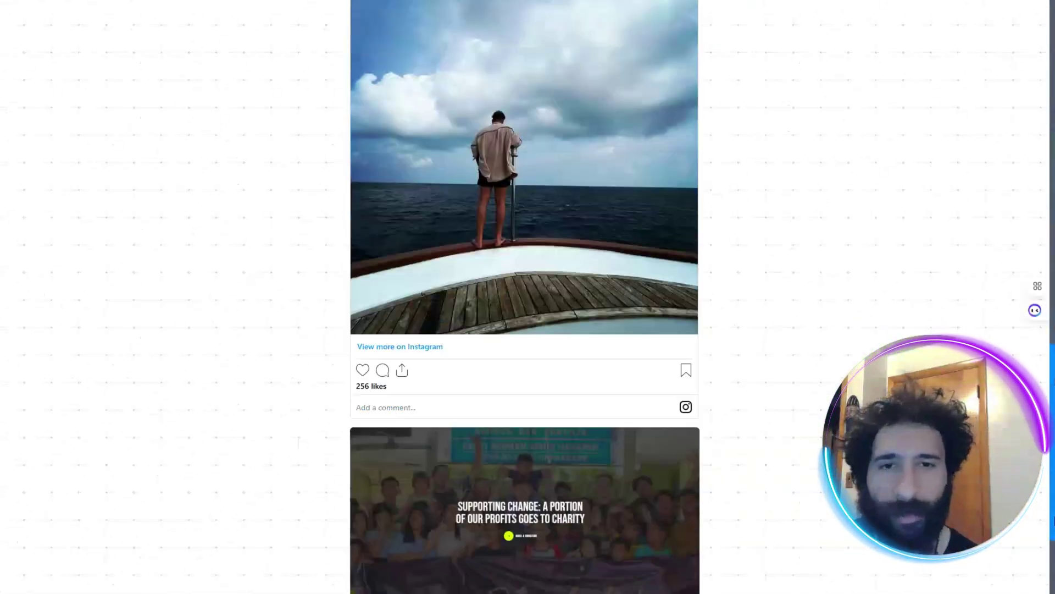
scroll(526, 343, down, 3)
scroll(525, 344, up, 4)
scroll(525, 343, up, 10)
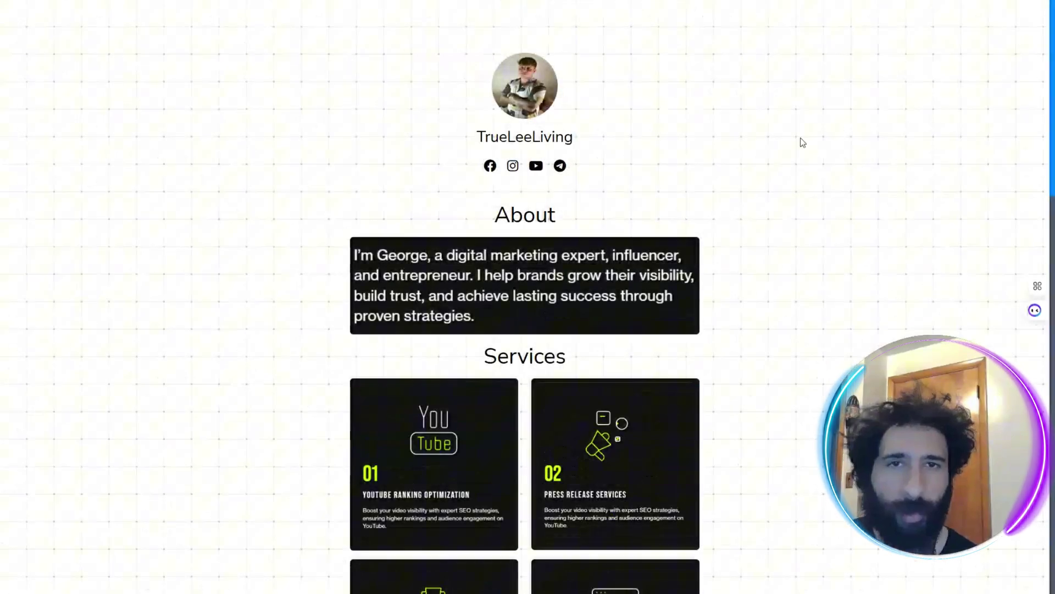
key(F11)
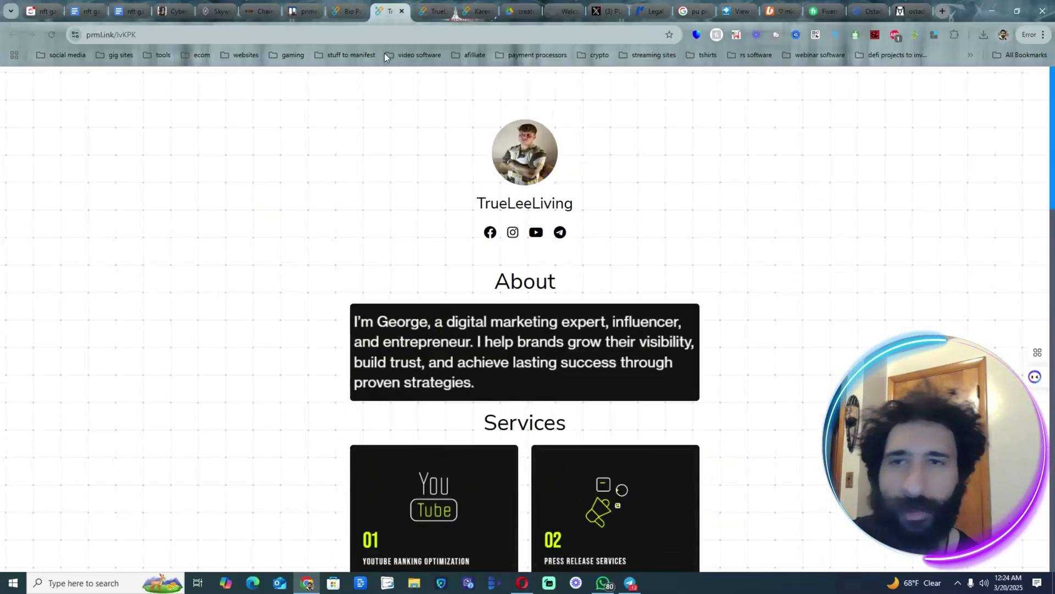
Go via Dashboard back to the Bio Pages list showing 64 total views.
click(345, 10)
key(F11)
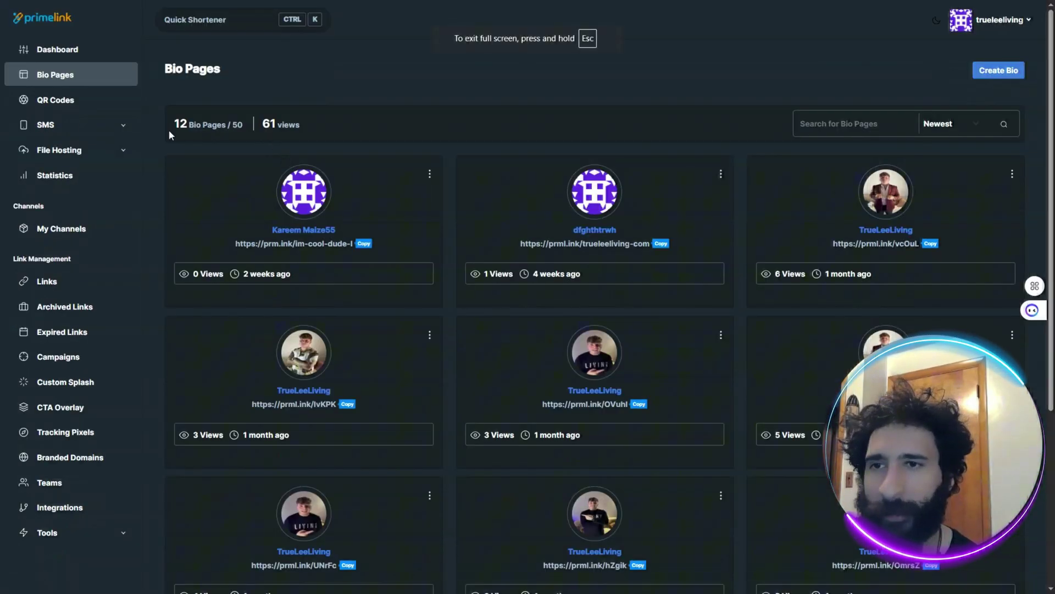
click(68, 53)
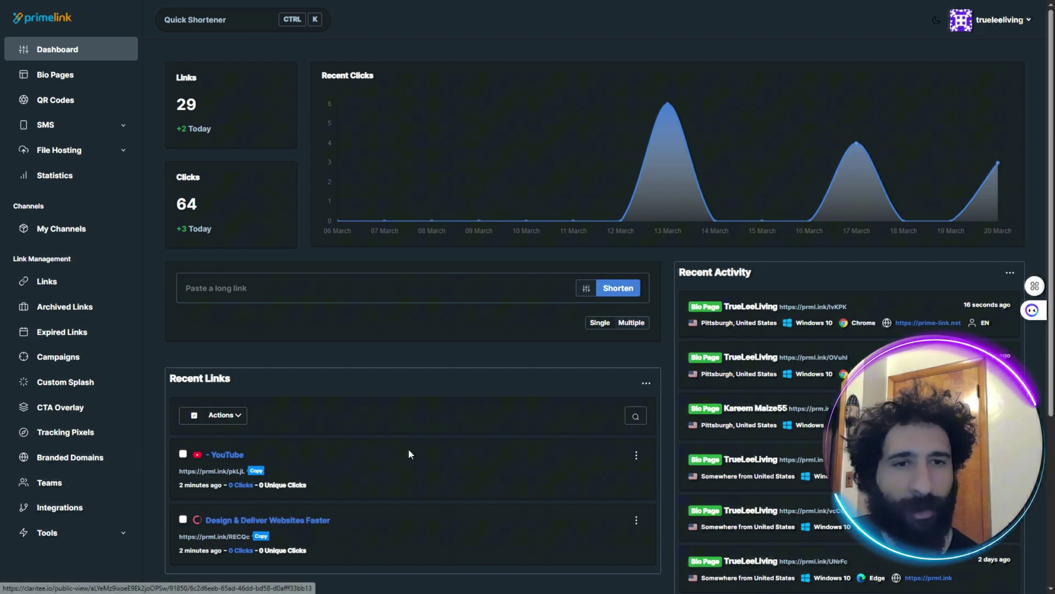
click(91, 73)
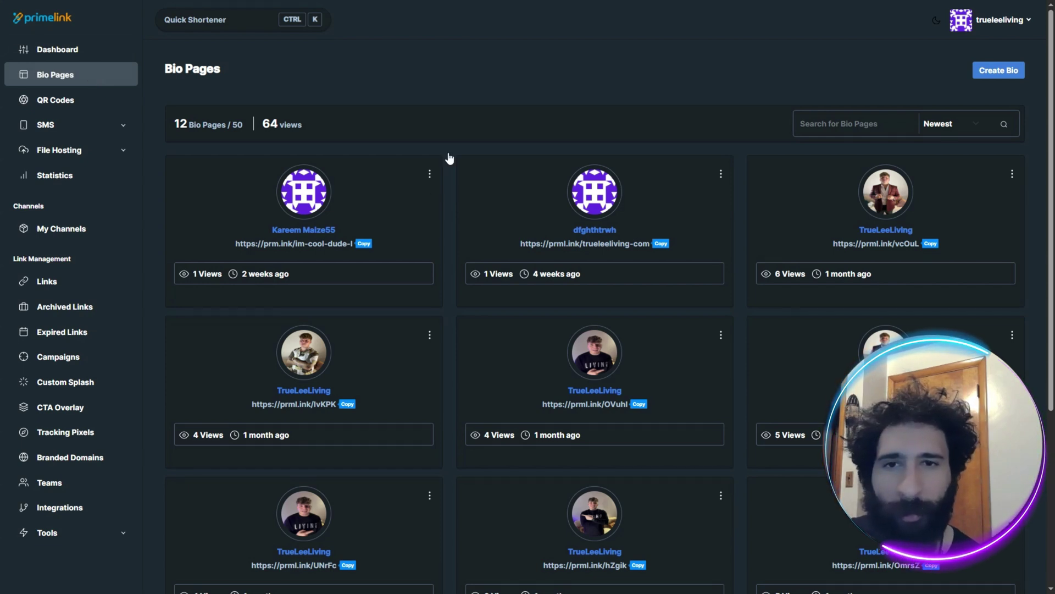
click(430, 174)
click(449, 195)
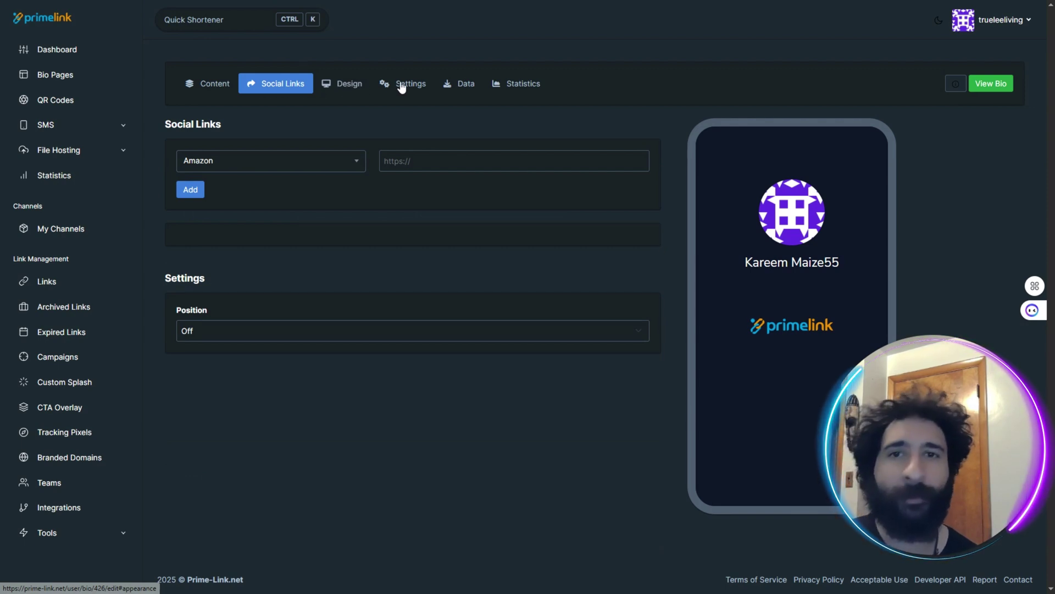
click(402, 85)
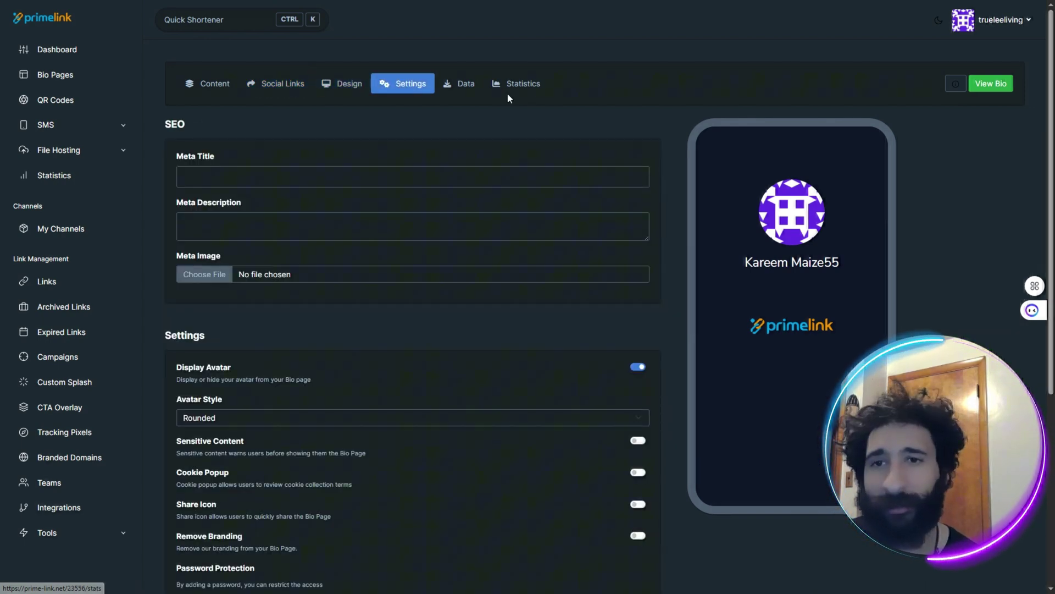
click(525, 85)
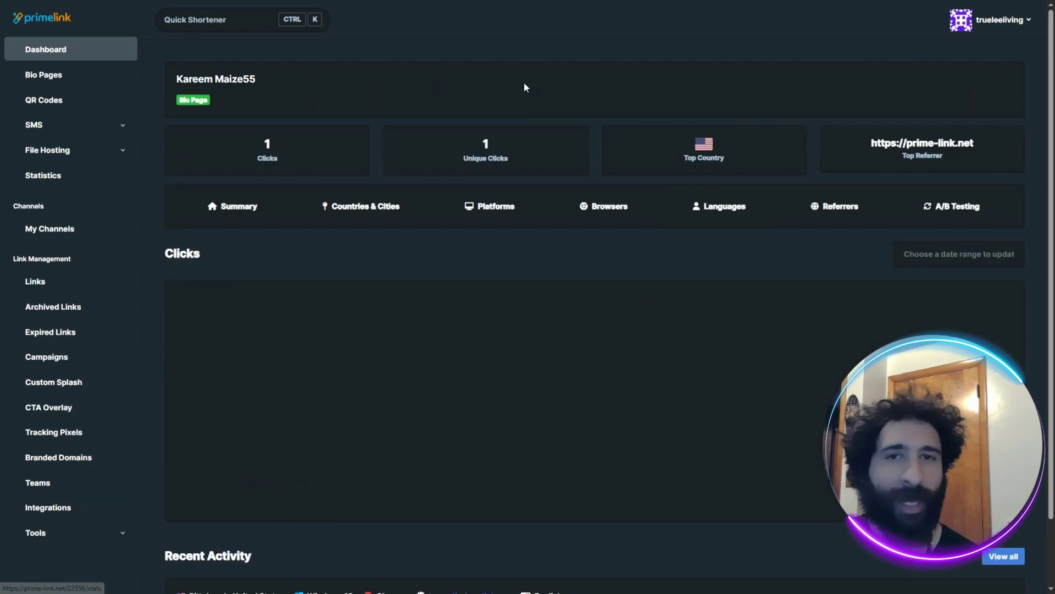